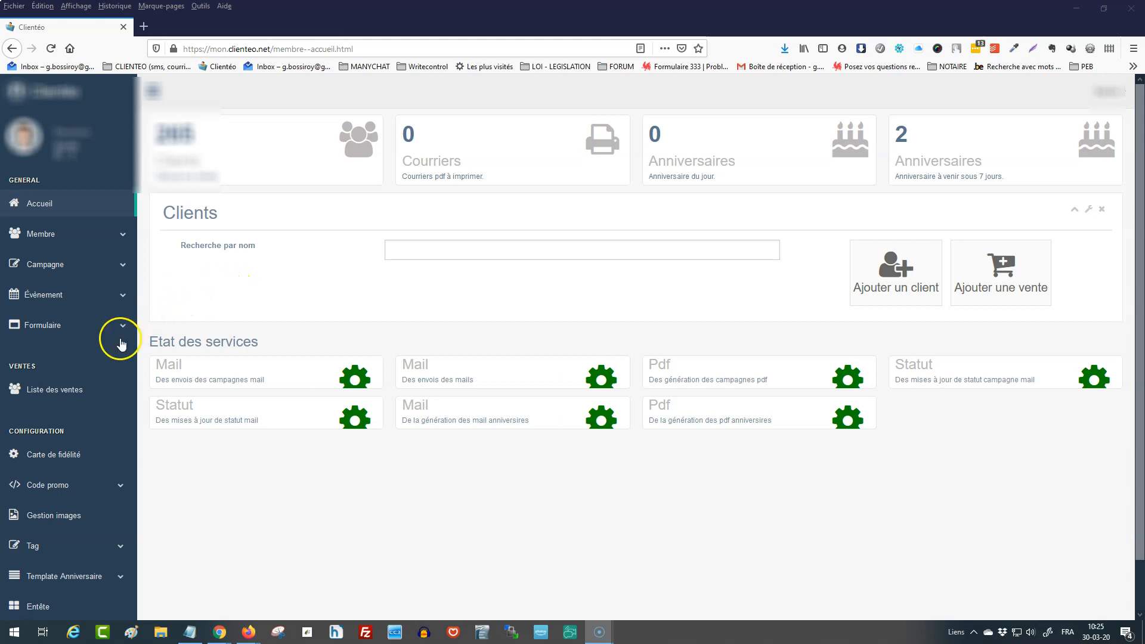
Open the list of existing tags in the configuration section.
scroll(106, 338, "down", 2)
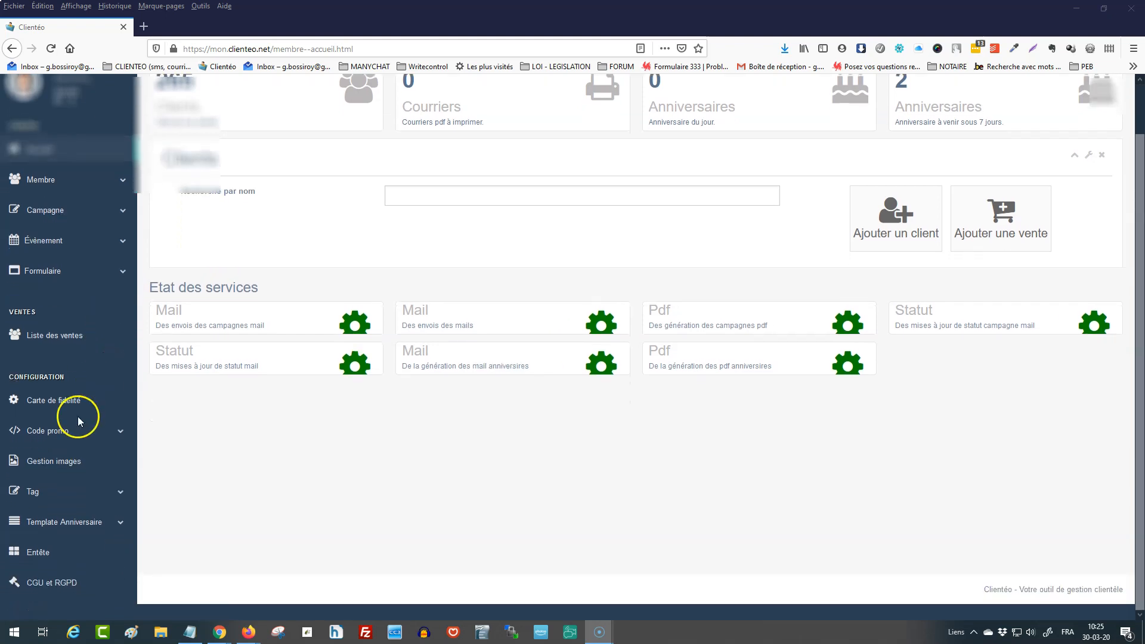
left_click(120, 494)
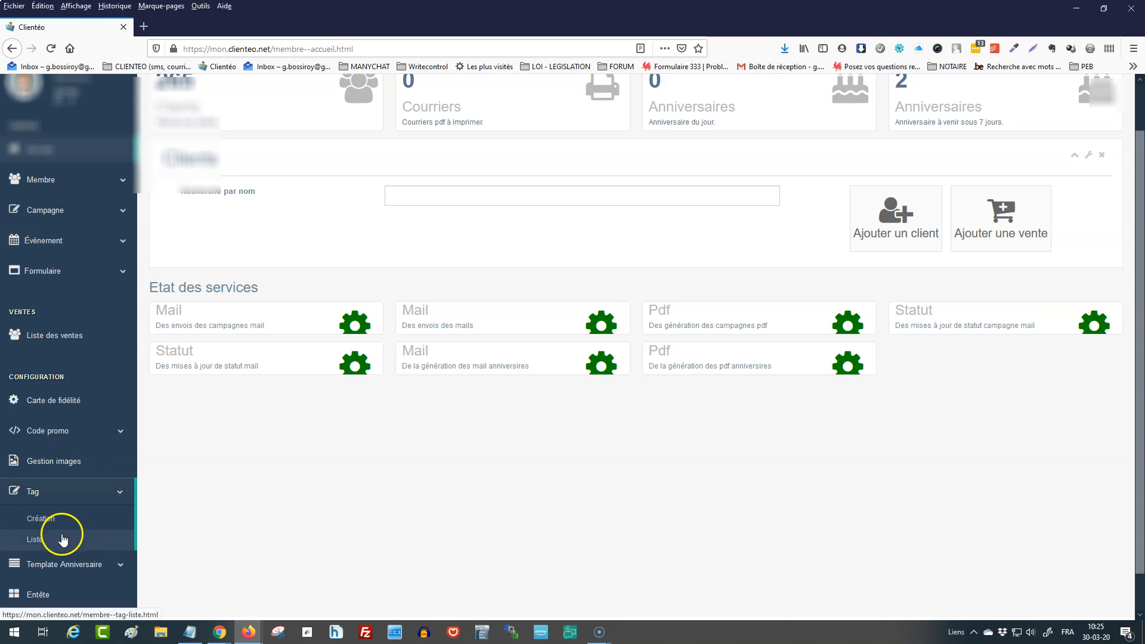
left_click(55, 544)
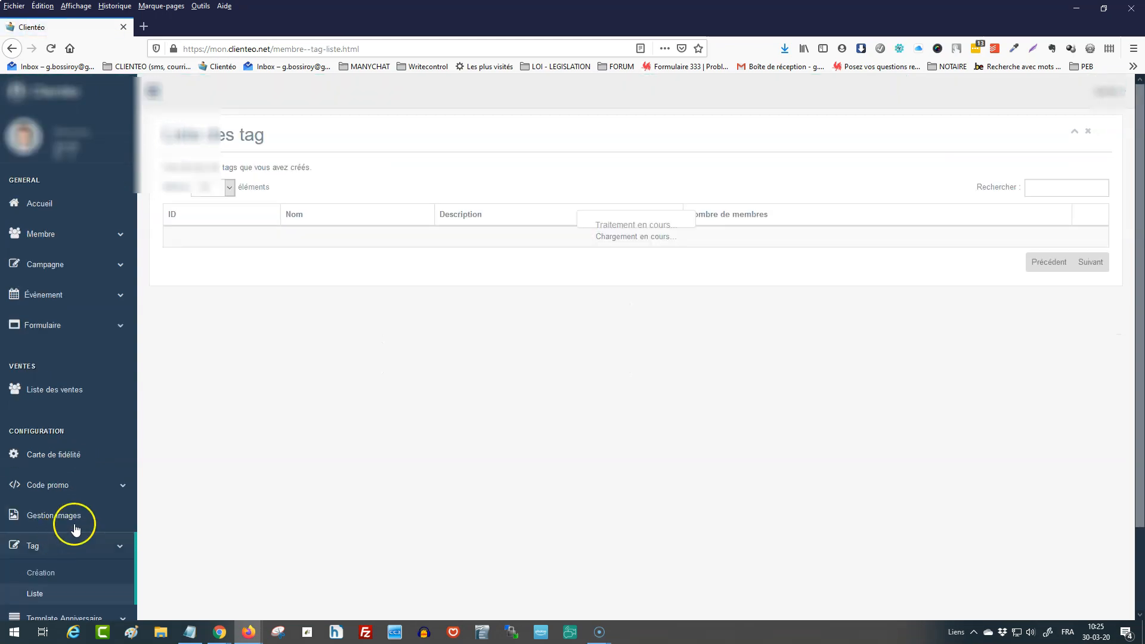
Create a tag named Service Traiteur with an empty note and check its entry in the tag list.
left_click(48, 576)
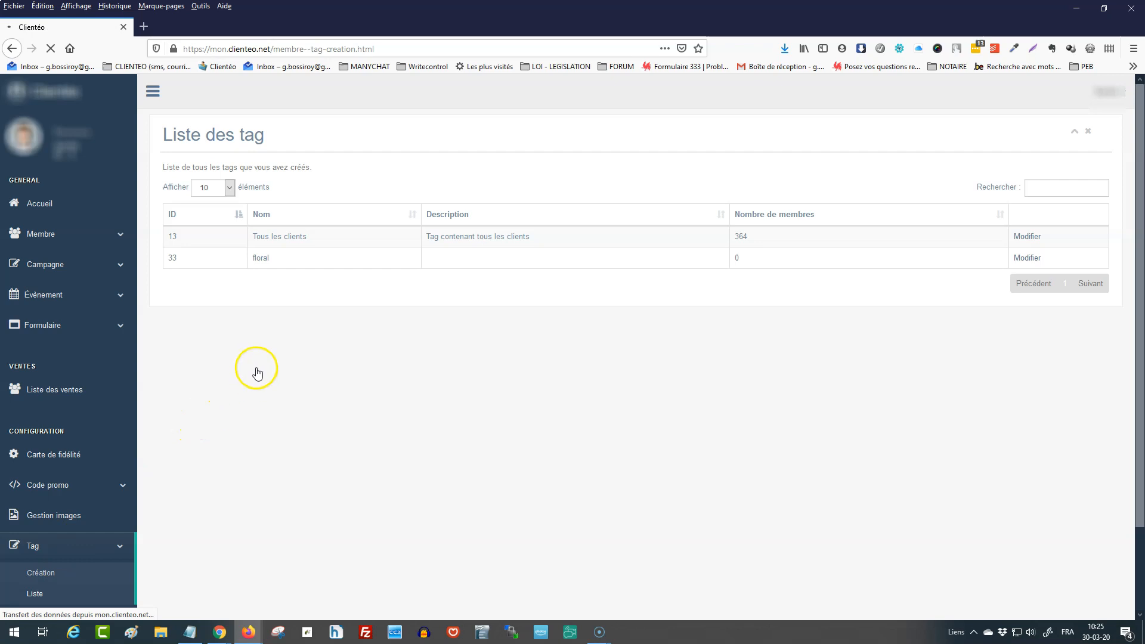
left_click(382, 160)
type("S")
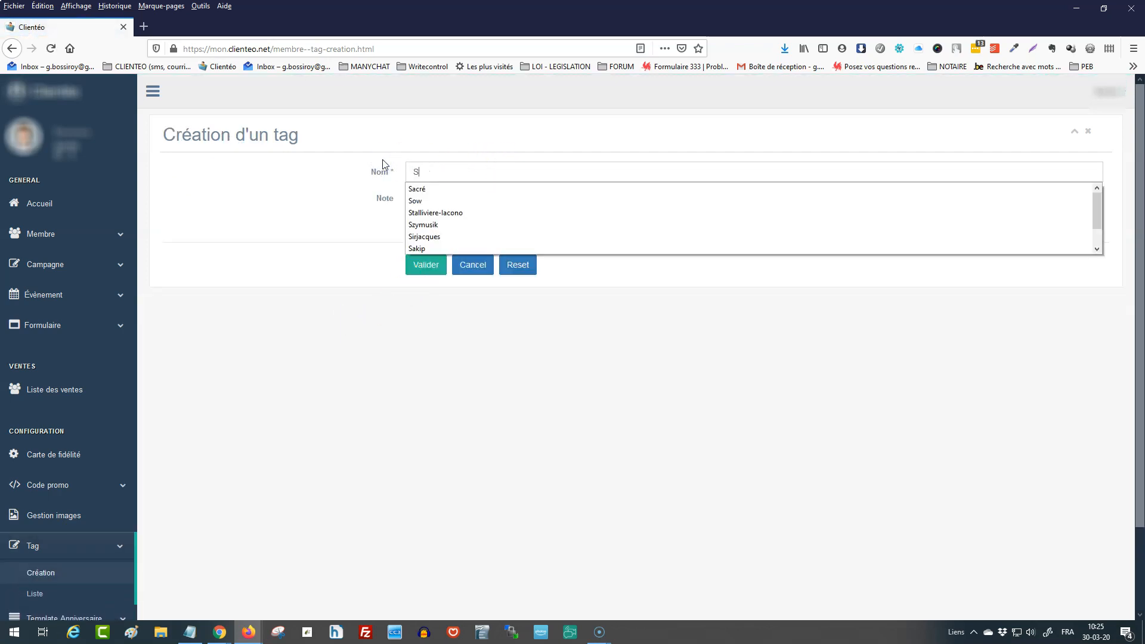
type("ervice Traiteurr")
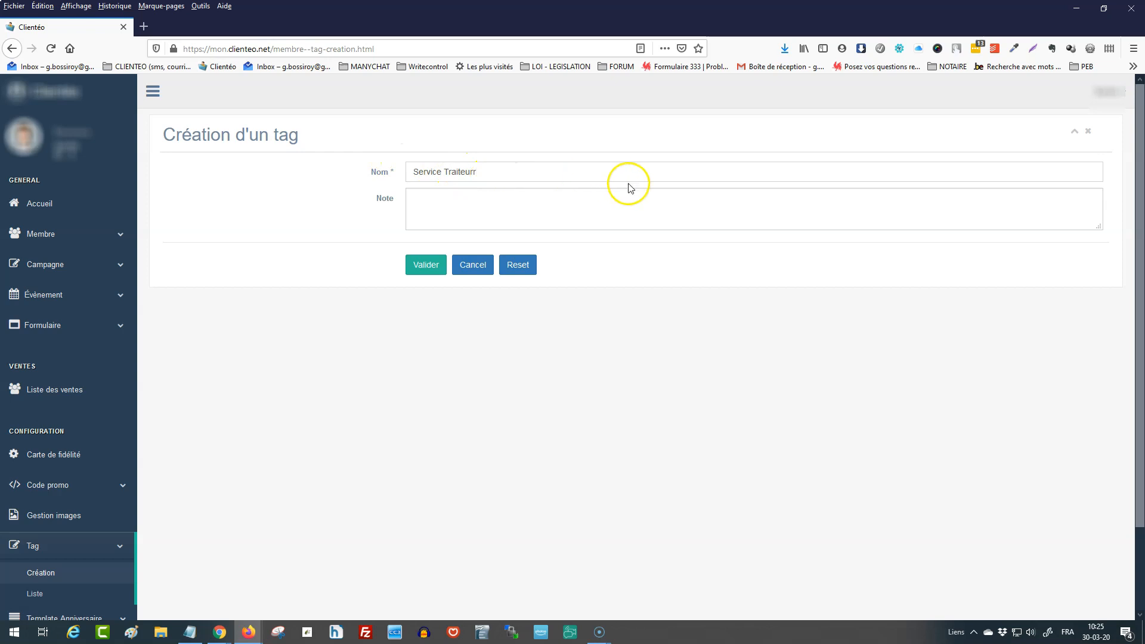
key("BackSpace")
left_click(594, 223)
left_click(428, 270)
left_click(429, 271)
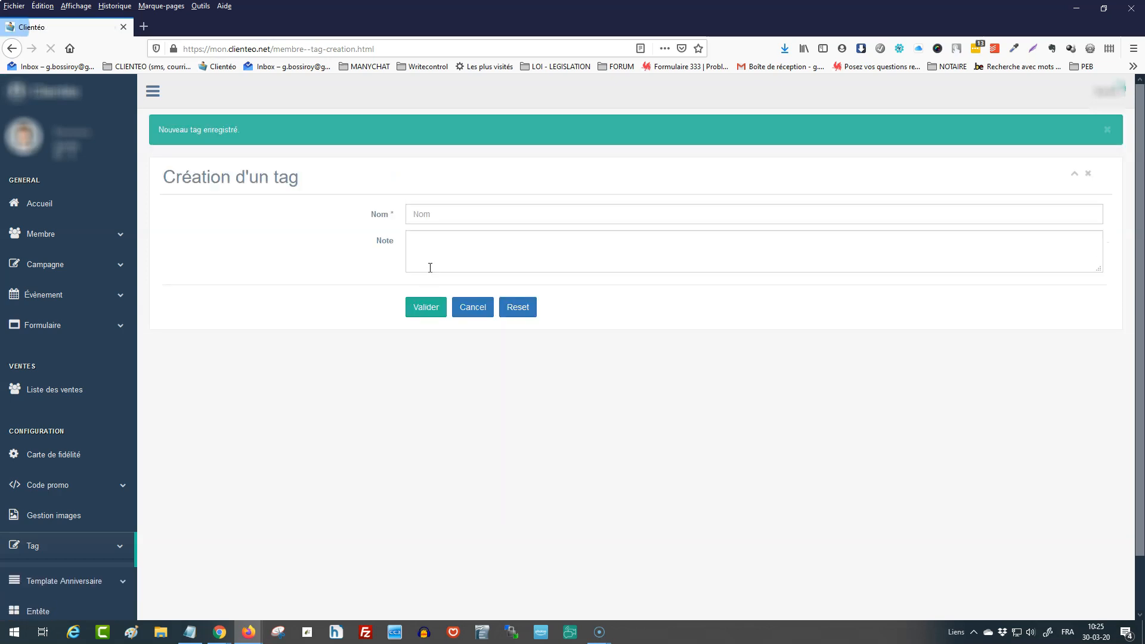
left_click(53, 598)
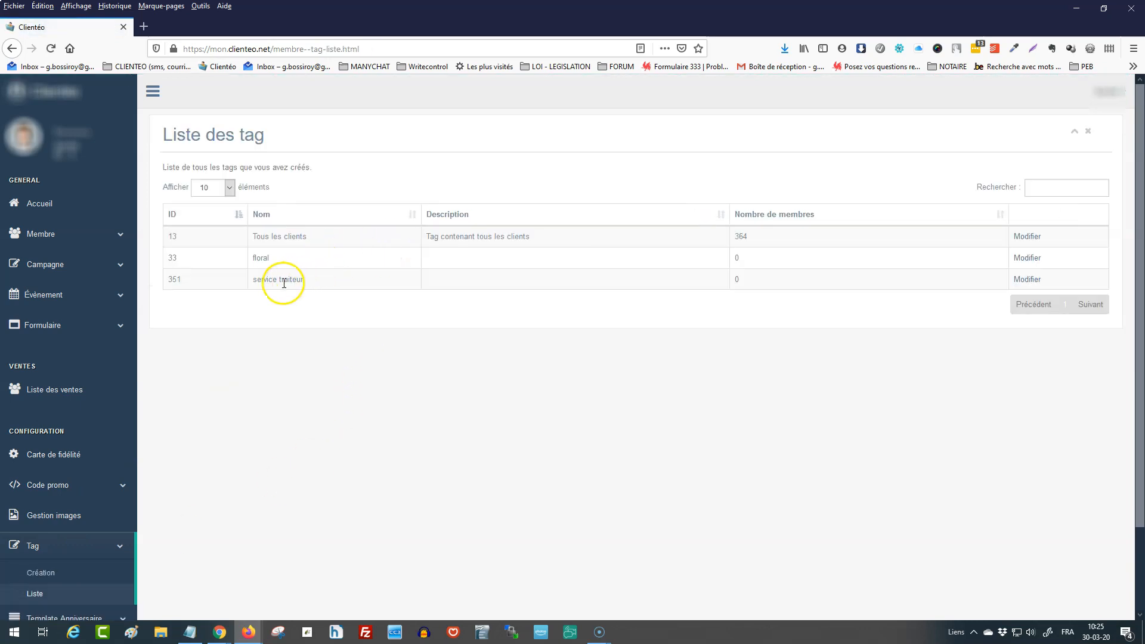
left_click_drag(743, 279, 732, 278)
Assign the service traiteur tag to the member in the second row of the member list.
left_click(53, 238)
left_click(48, 285)
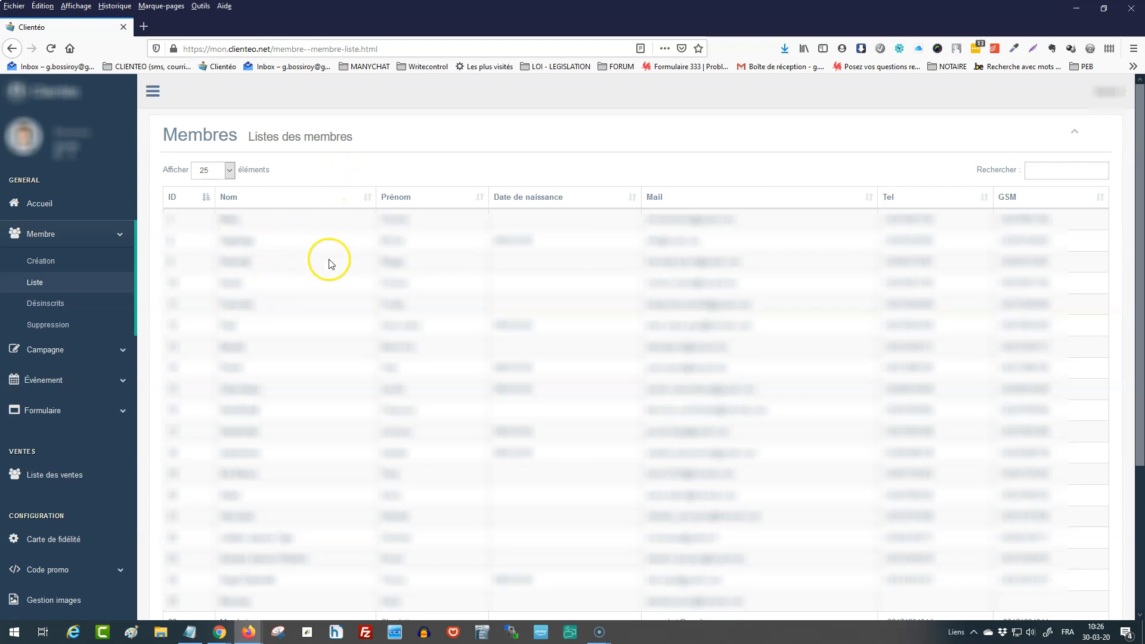
left_click(257, 633)
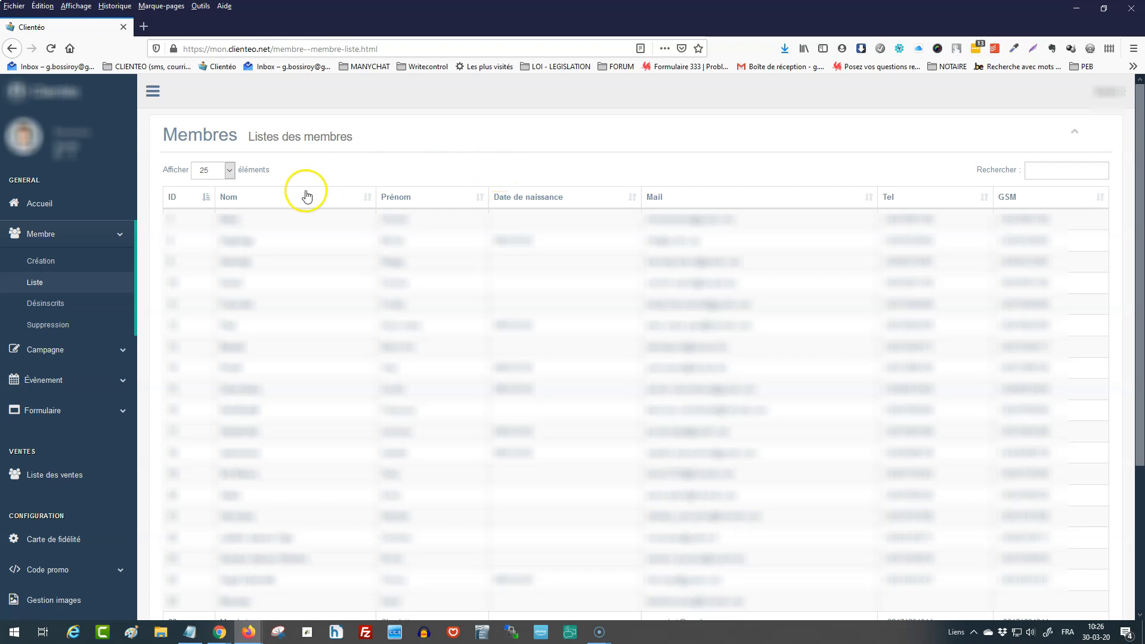
left_click(236, 248)
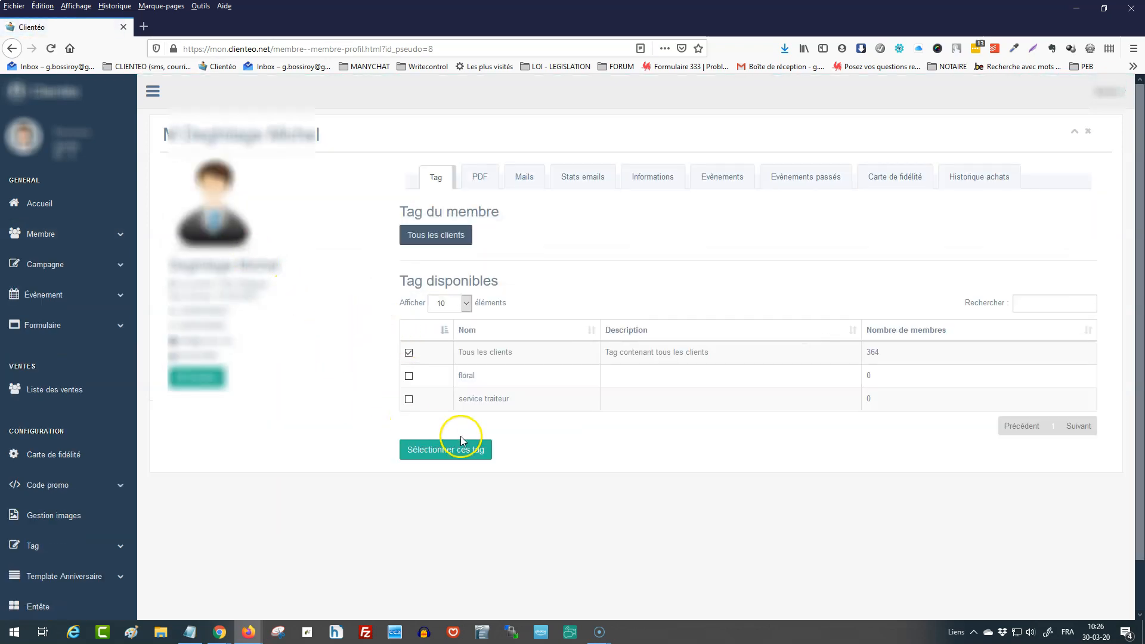
left_click(409, 401)
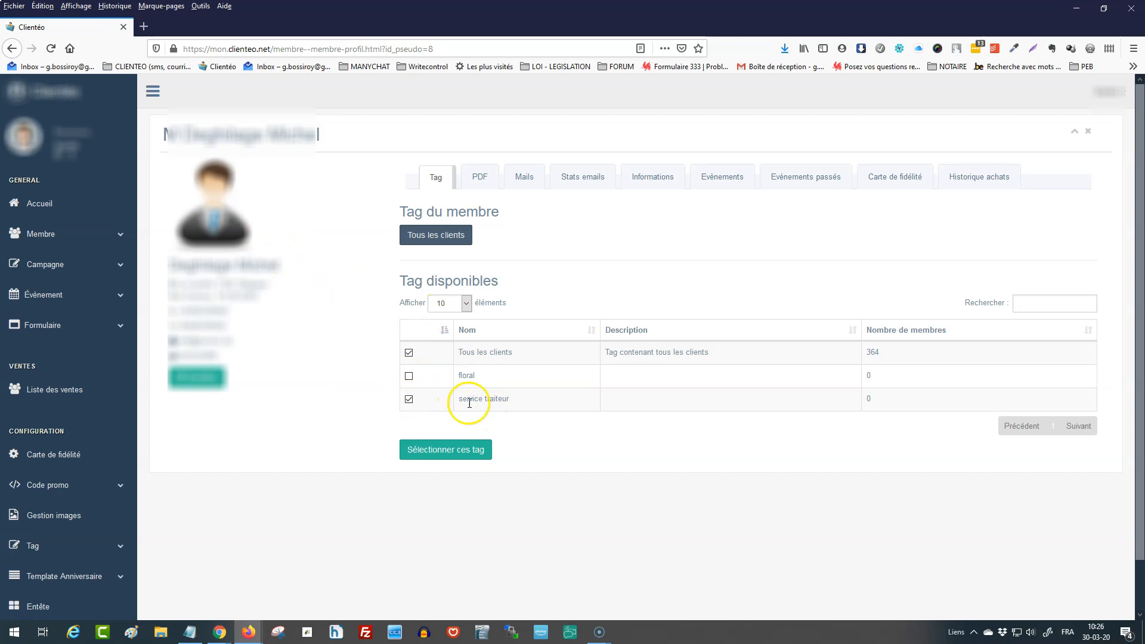
left_click(457, 457)
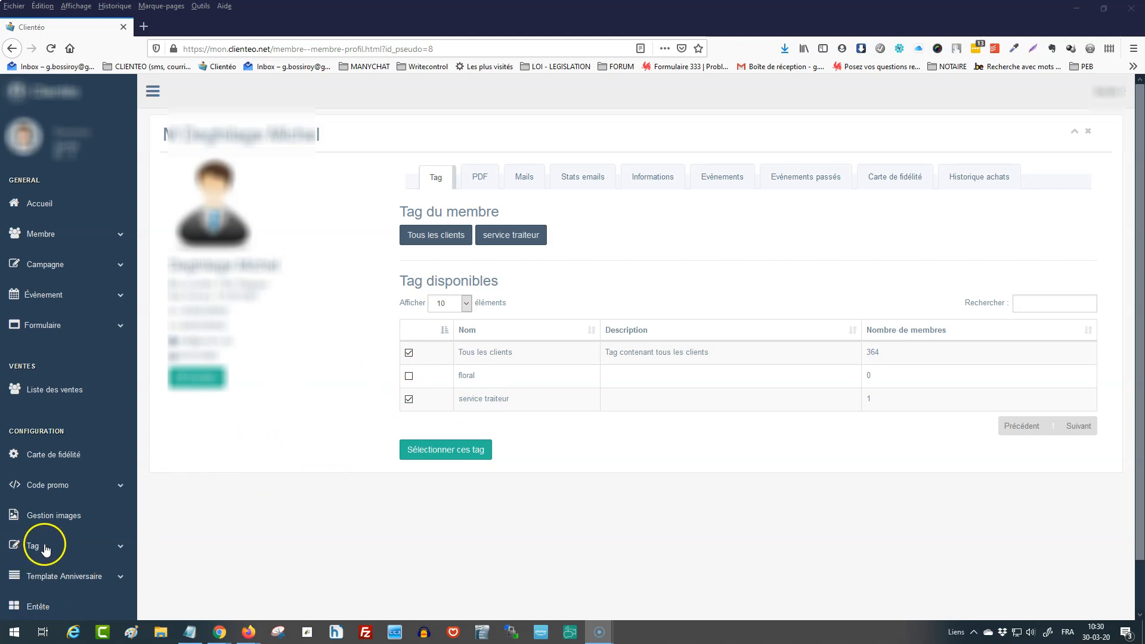
Check the service traiteur tag's number of members in the tag list.
left_click(46, 547)
left_click(47, 595)
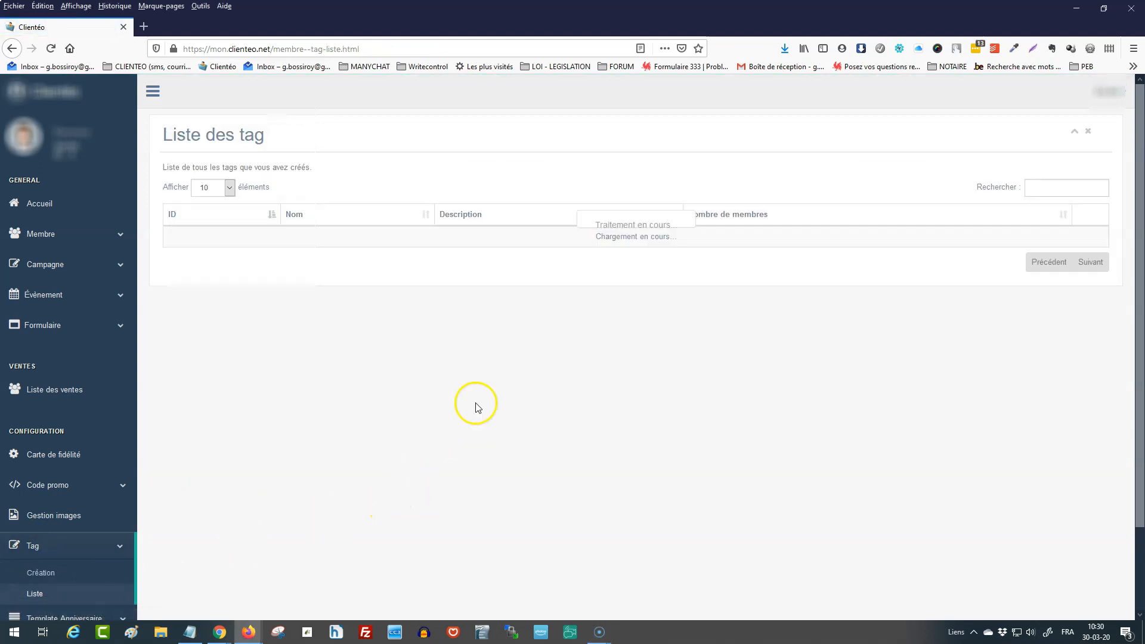
double_click(735, 280)
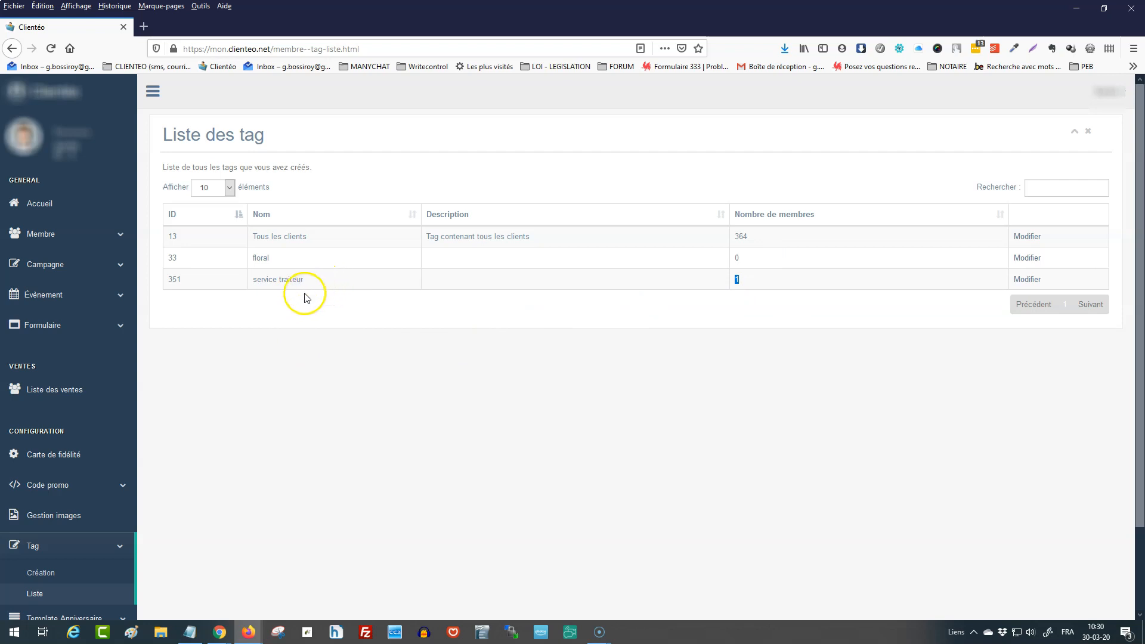
Search the member list for a customer's copied e-mail address and open the matching member's profile.
left_click(104, 241)
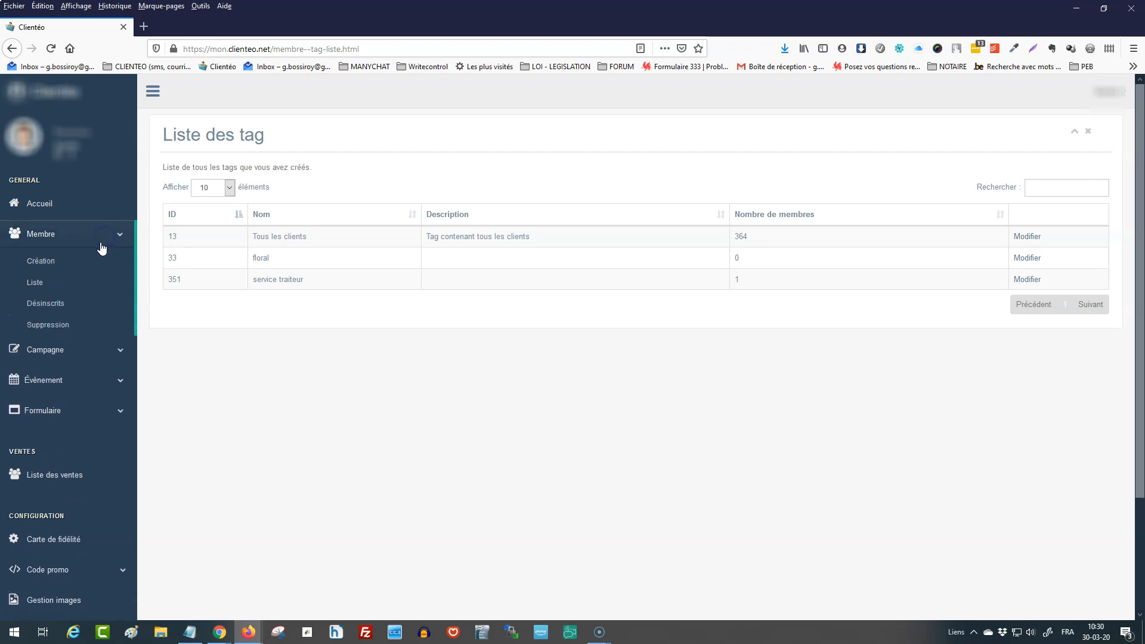
left_click(60, 285)
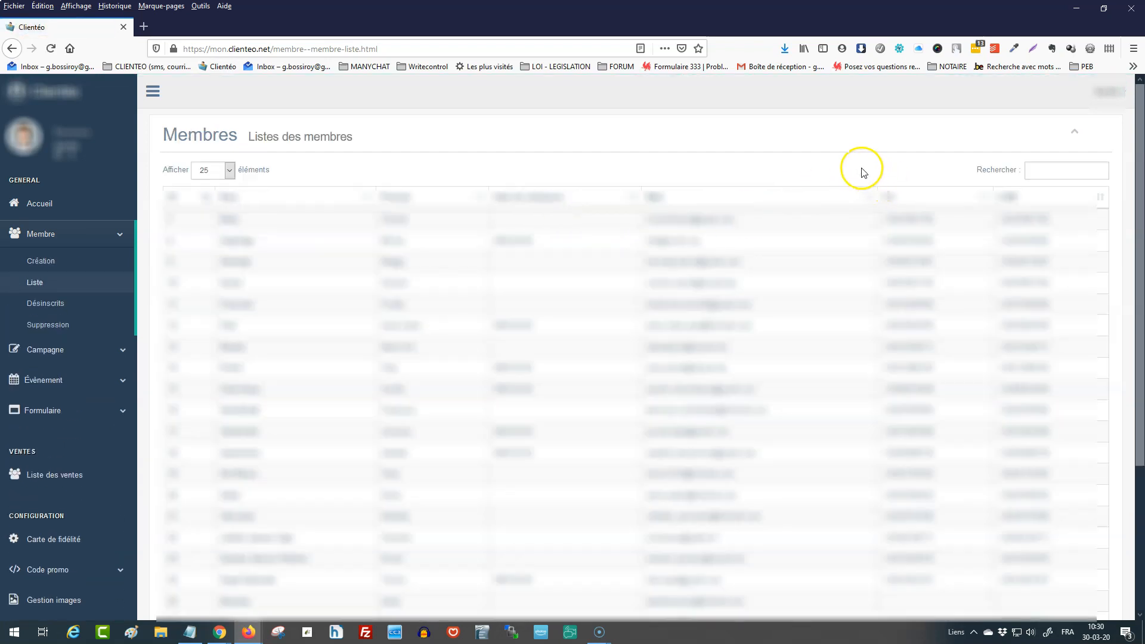
left_click(1070, 170)
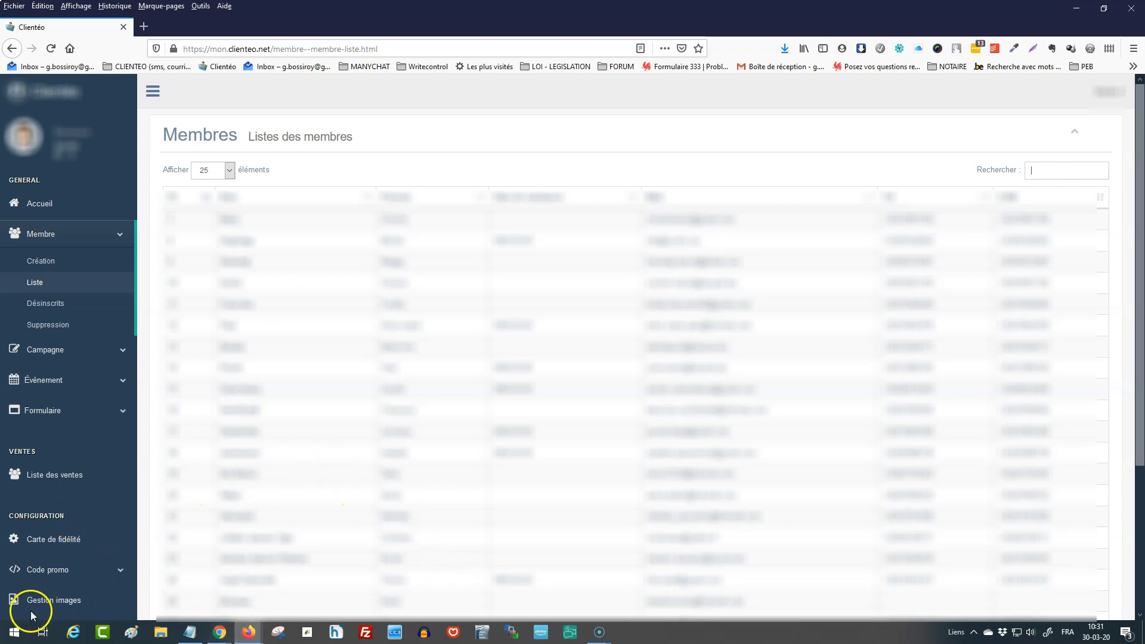
left_click(1045, 171)
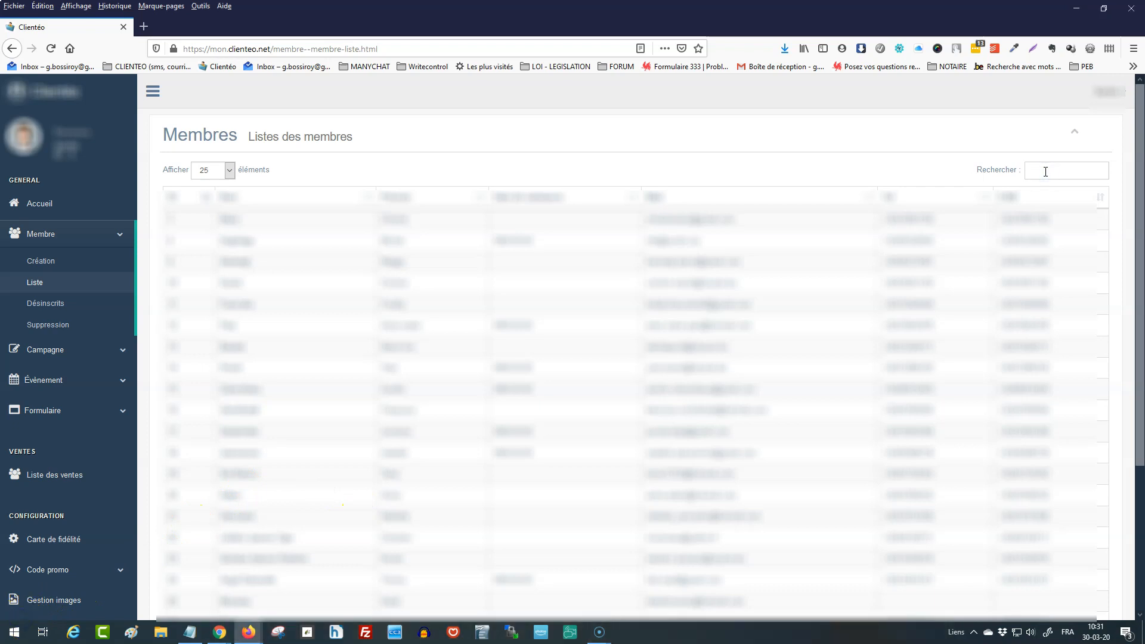
key("ctrl+v")
left_click(1024, 169)
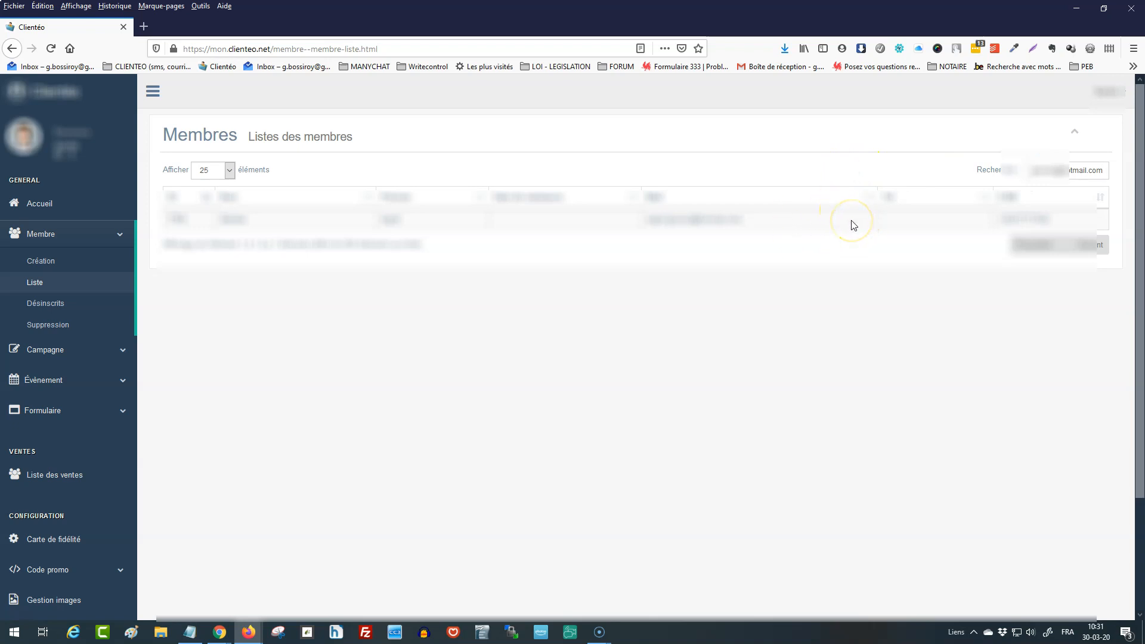
left_click(234, 227)
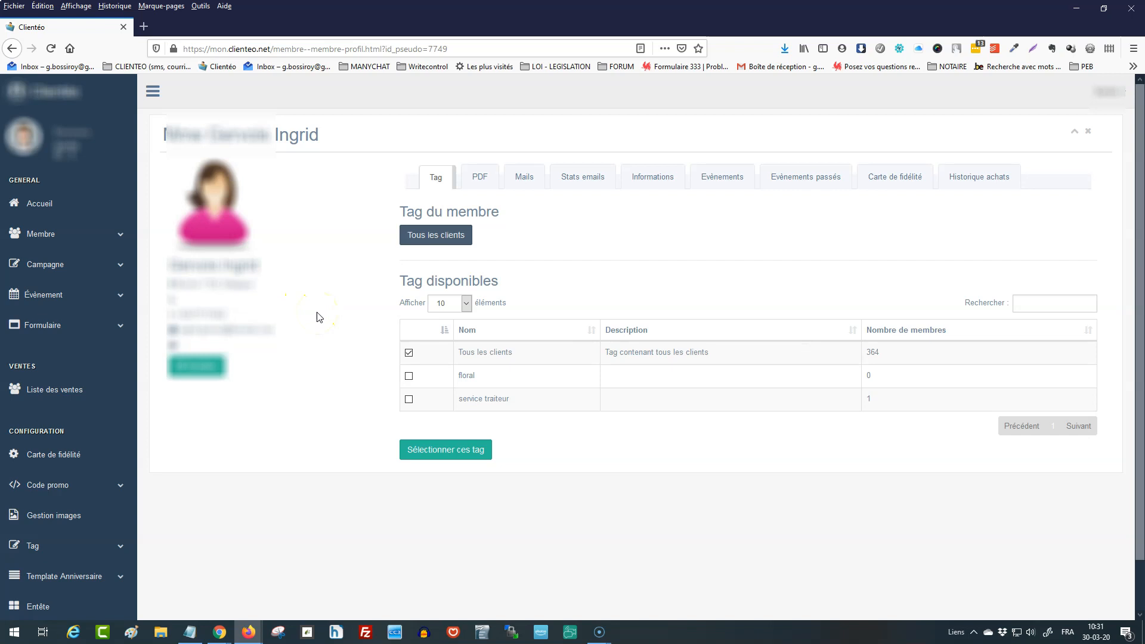
Add the service traiteur tag to this member's profile and check the tag's number of members.
left_click(409, 399)
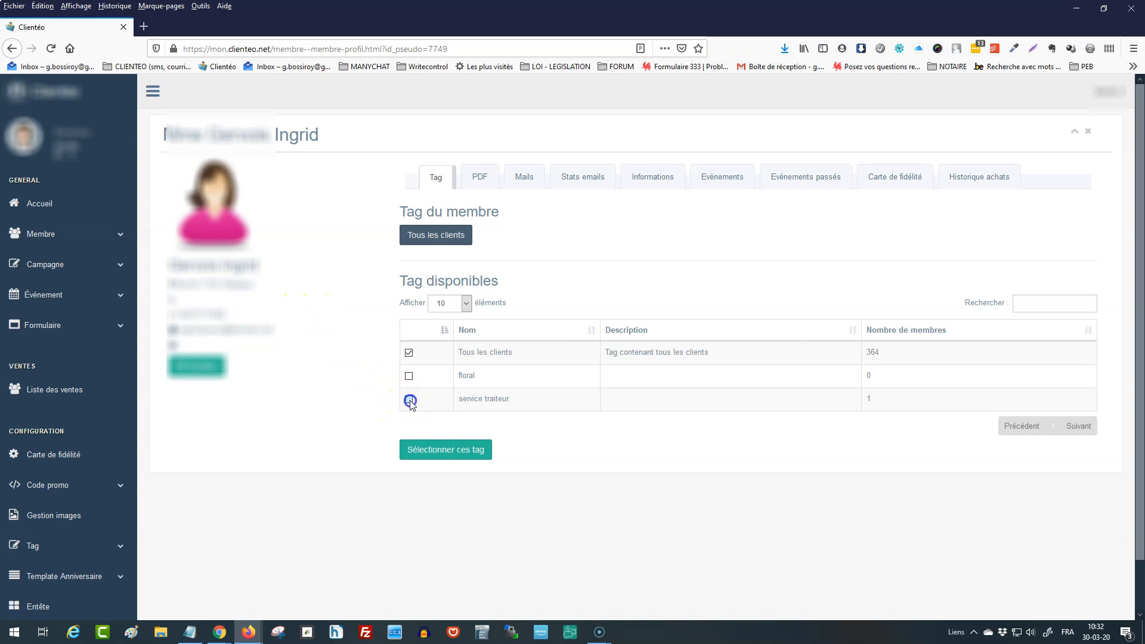
left_click(464, 457)
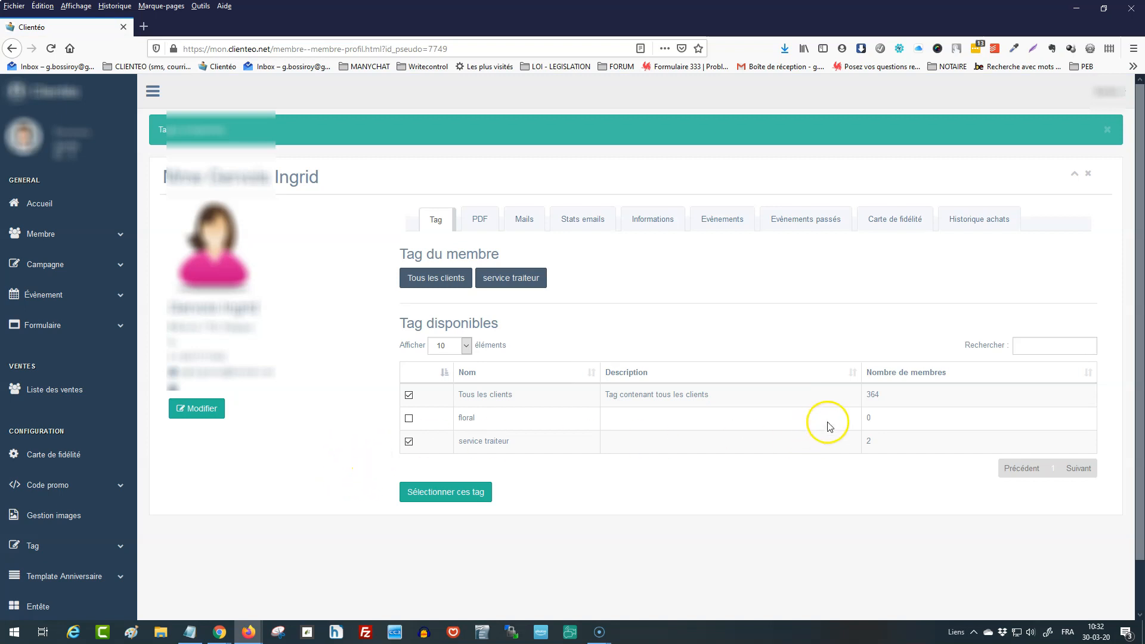
double_click(881, 451)
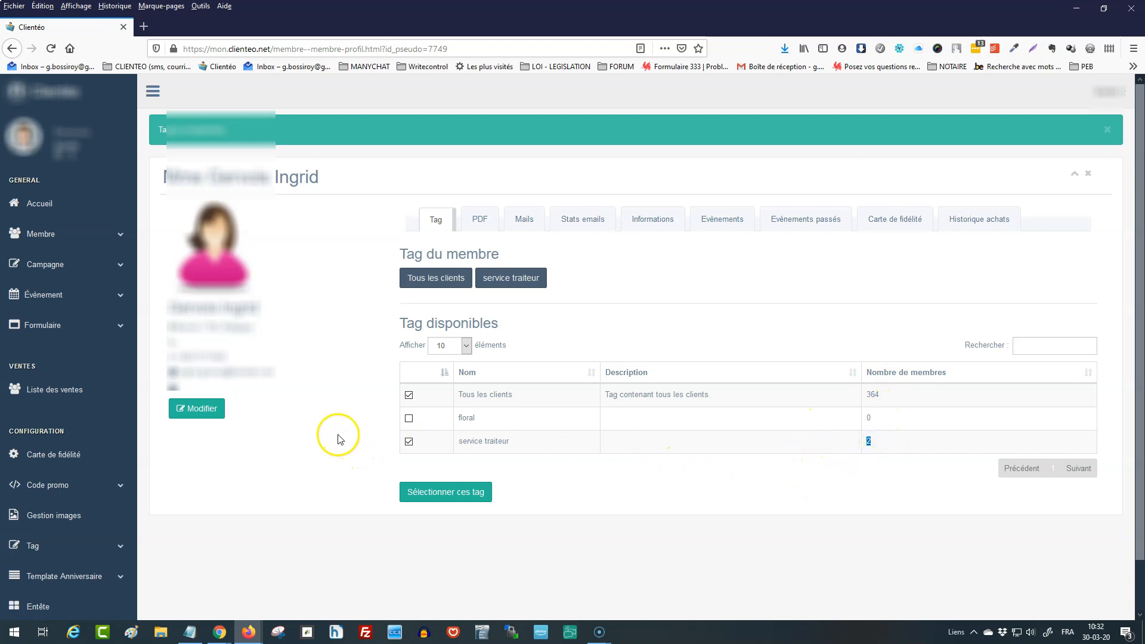
Open a new client record form and select the service traiteur tag for the member.
left_click(92, 241)
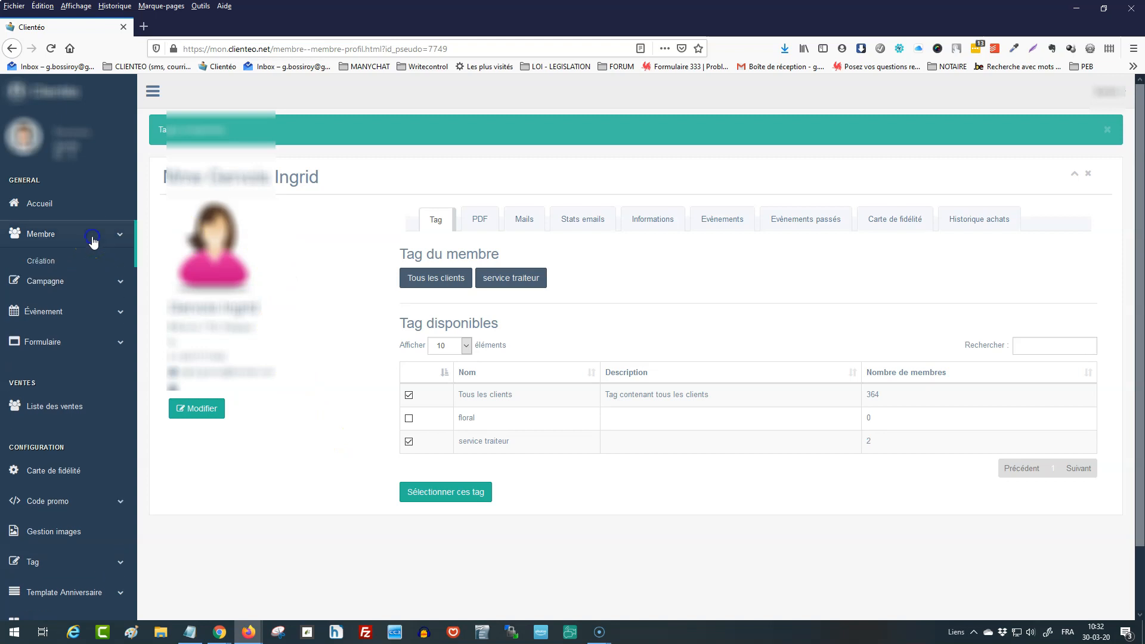
left_click(82, 266)
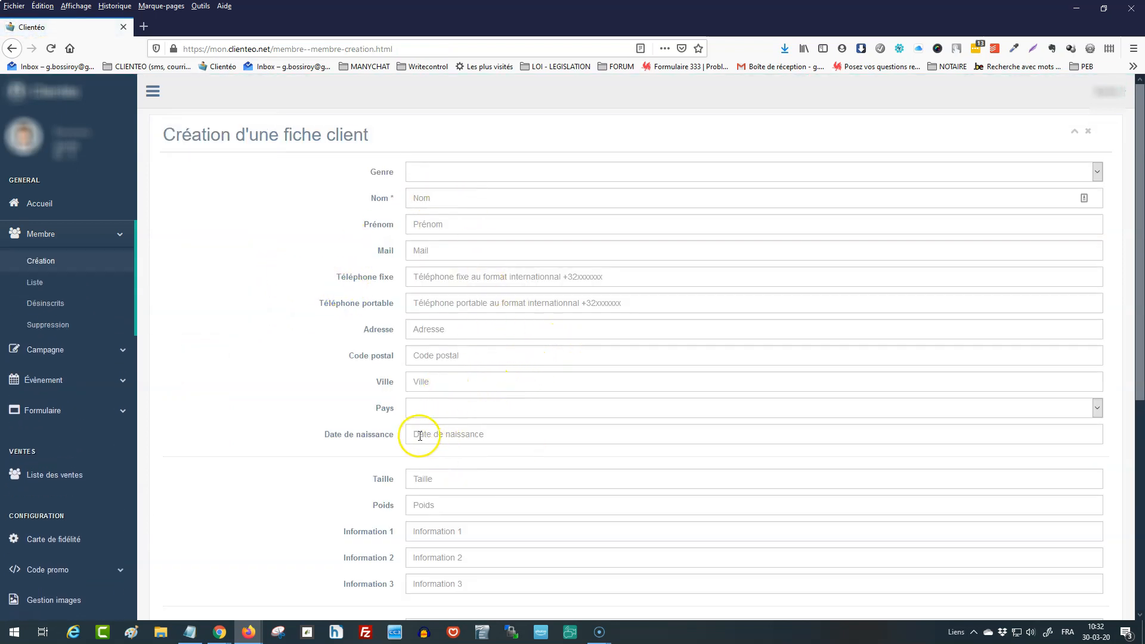
scroll(419, 434, "down", 5)
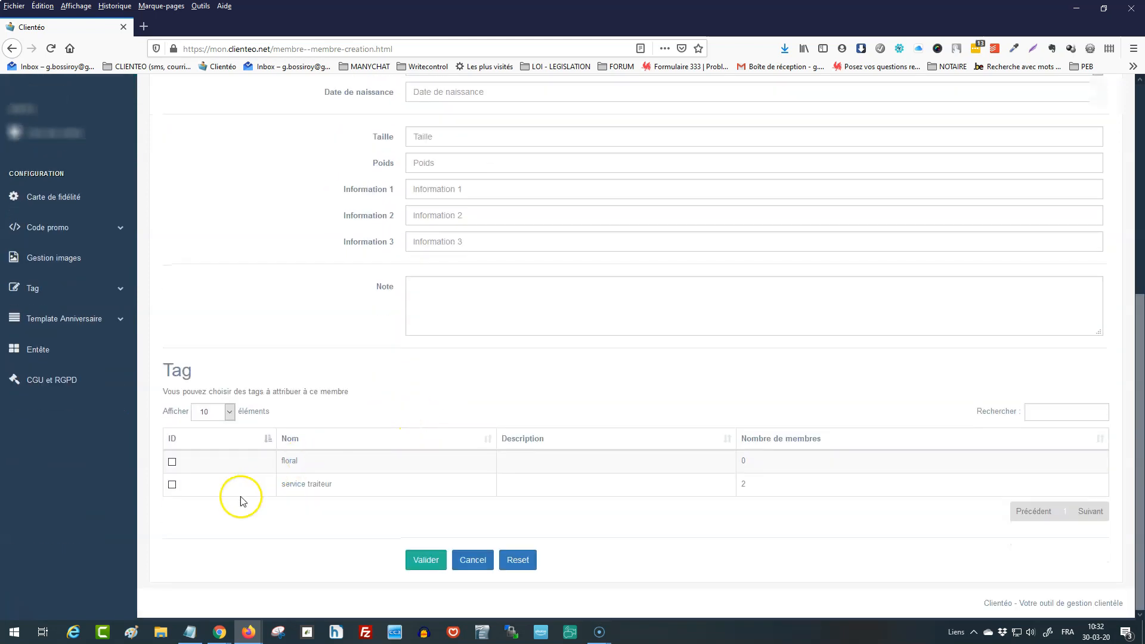
left_click(172, 485)
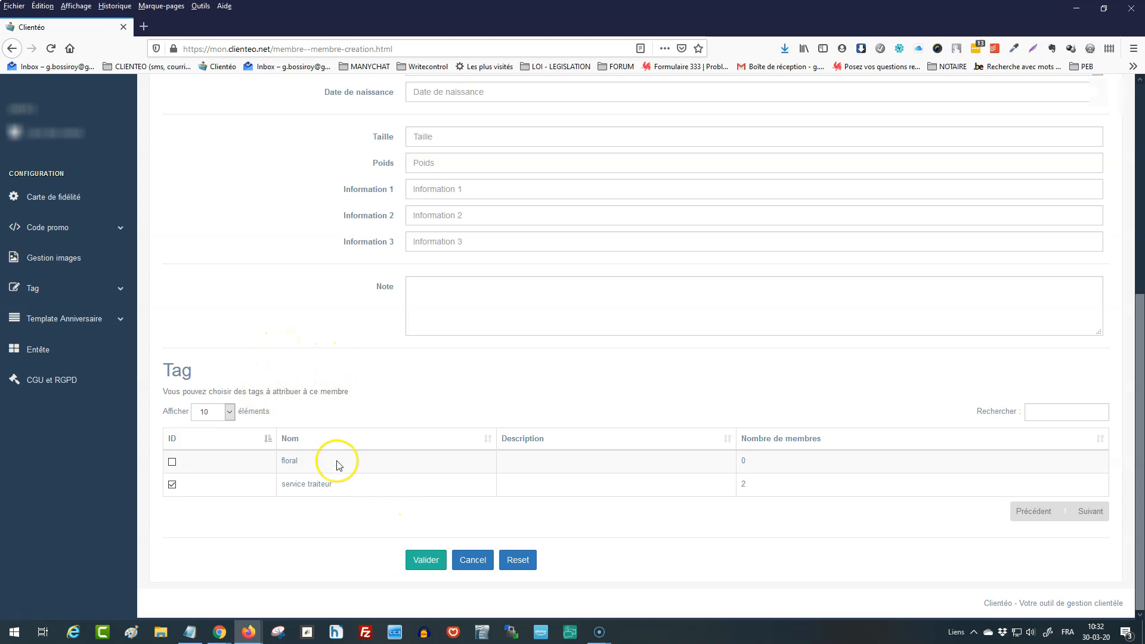
scroll(264, 328, "up", 6)
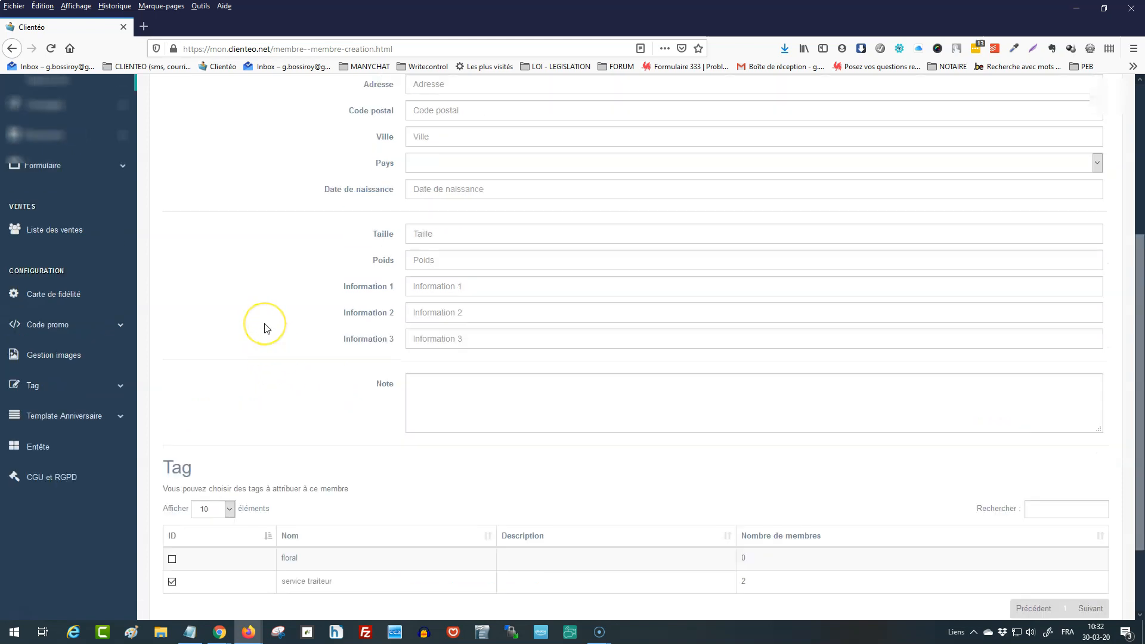